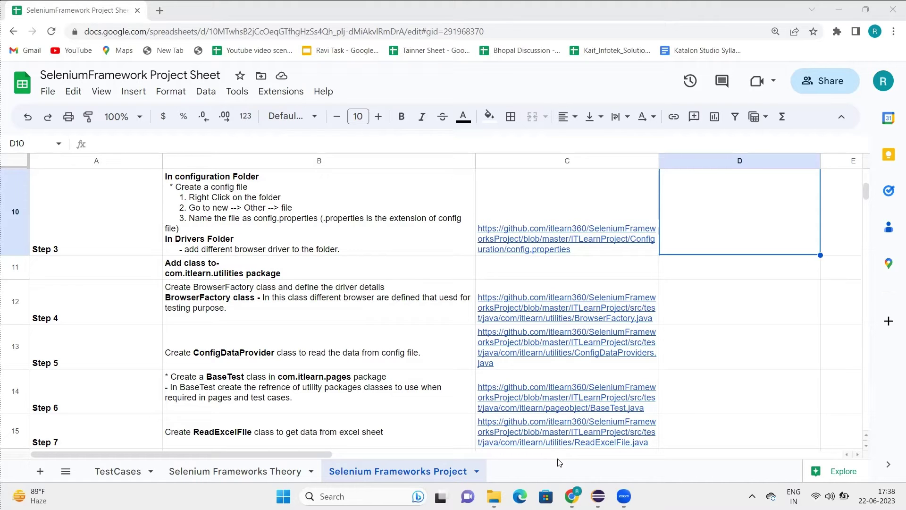
Switch from the project sheet to the Eclipse workspace.
key("alt+Tab")
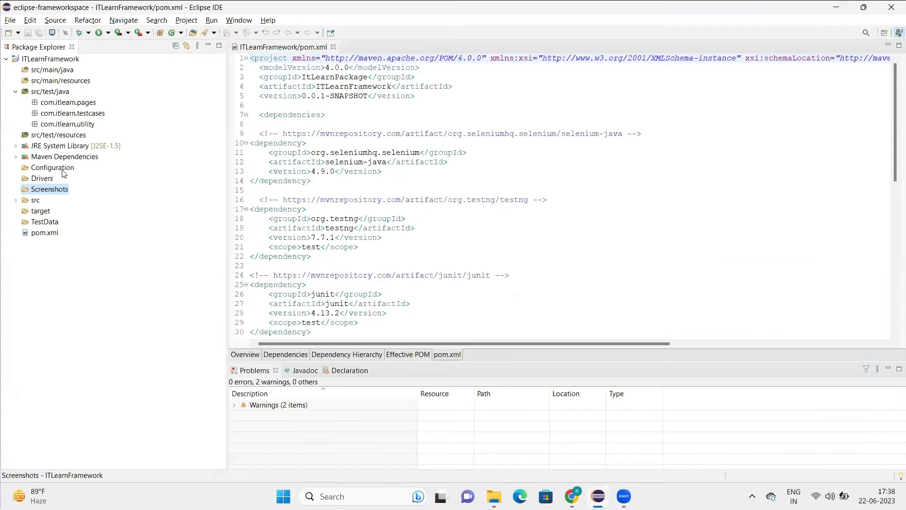
Create config.properties in the Configuration folder with the General > File wizard.
left_click(62, 171)
right_click(63, 172)
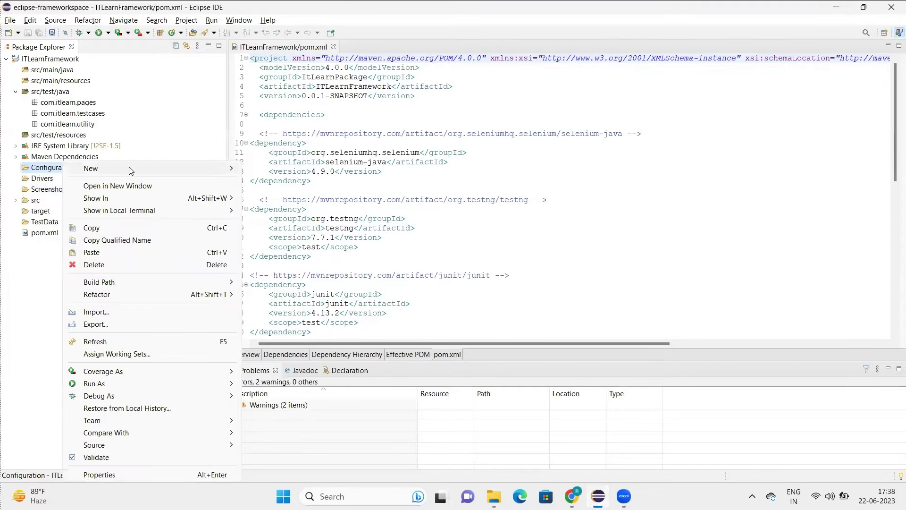
mouse_move(156, 169)
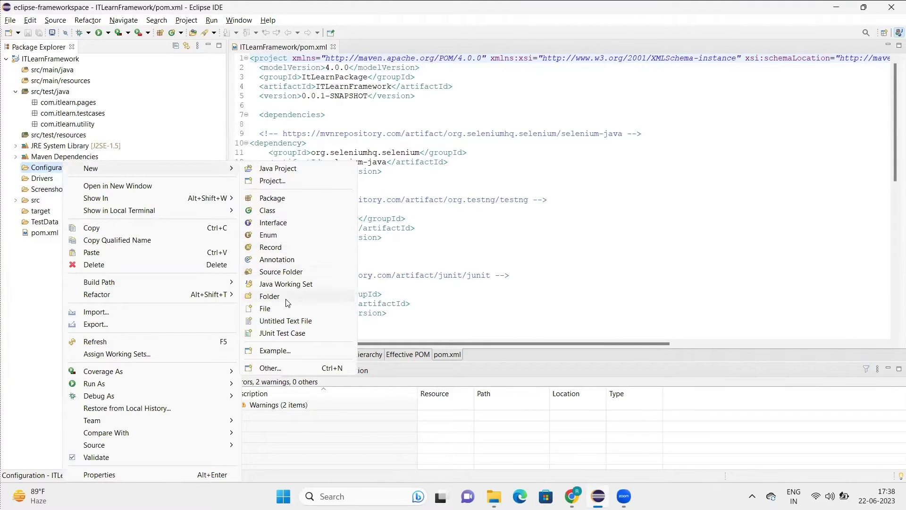
left_click(267, 368)
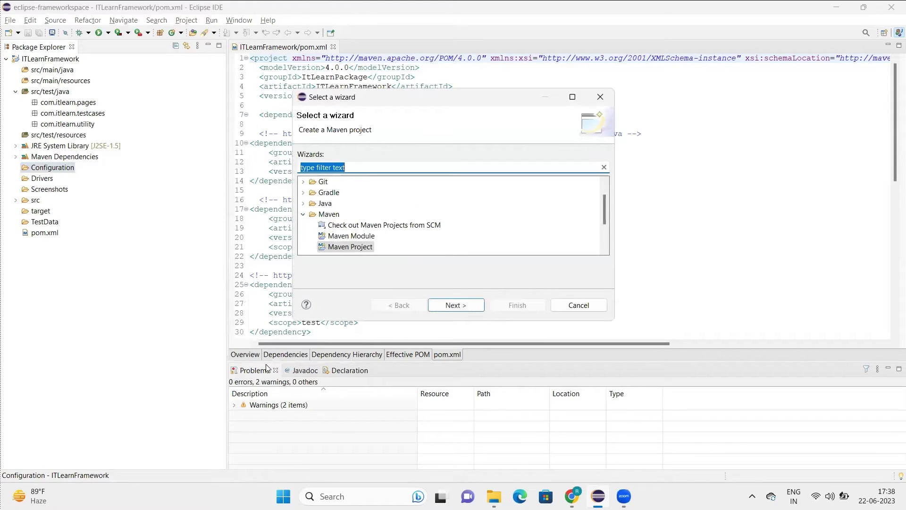
type("file")
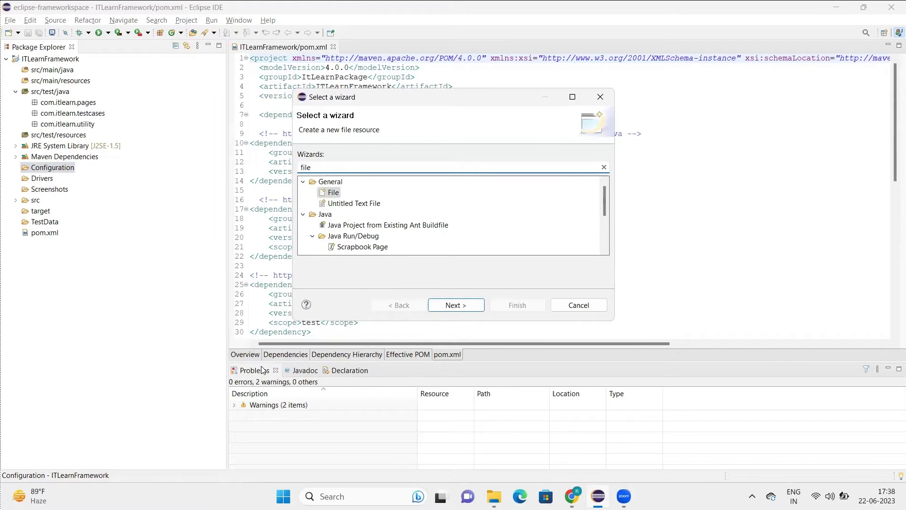
left_click(332, 192)
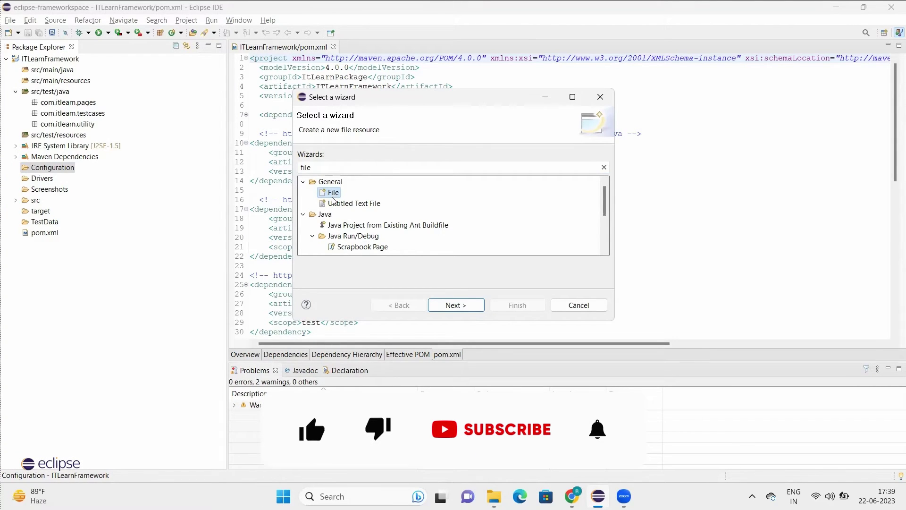
left_click(456, 305)
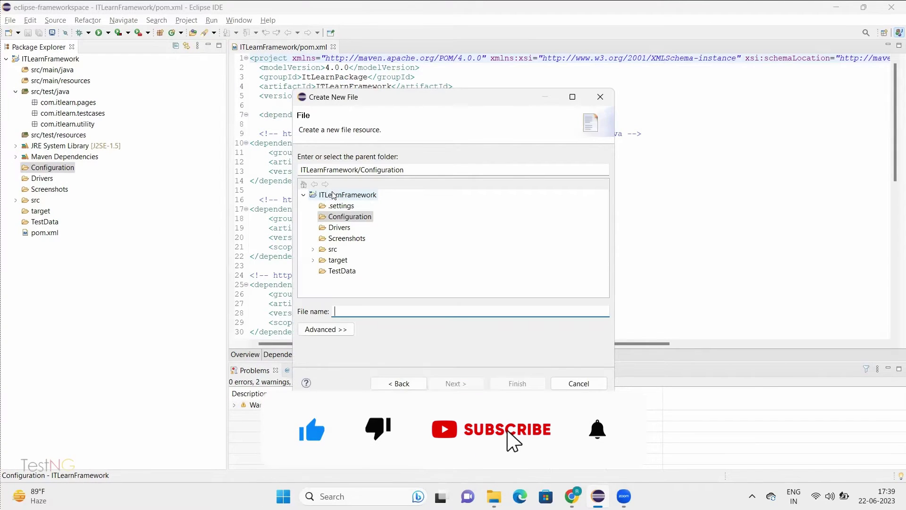
type("co")
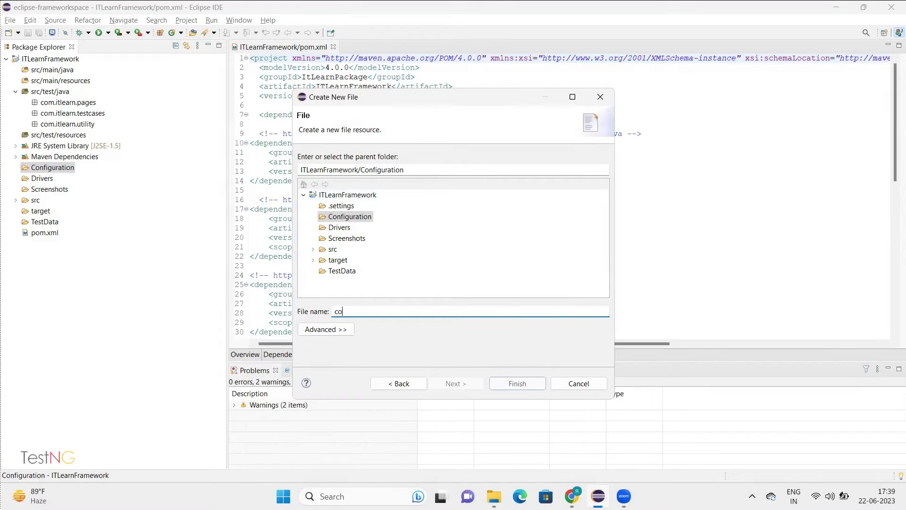
type("nfig")
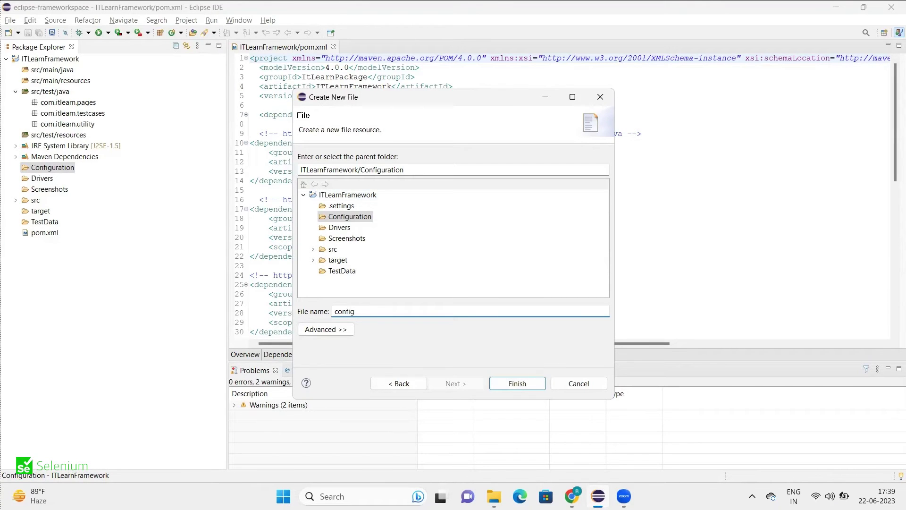
type(".proper")
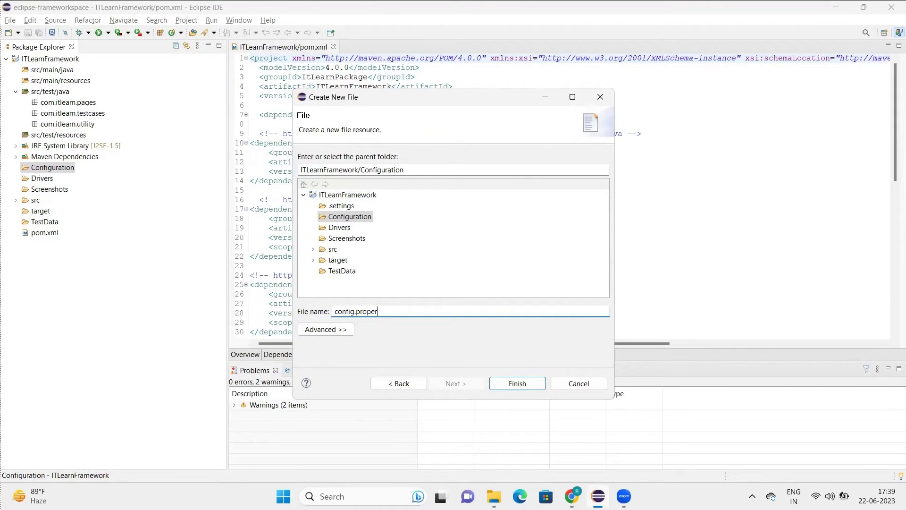
type("ties")
left_click(517, 386)
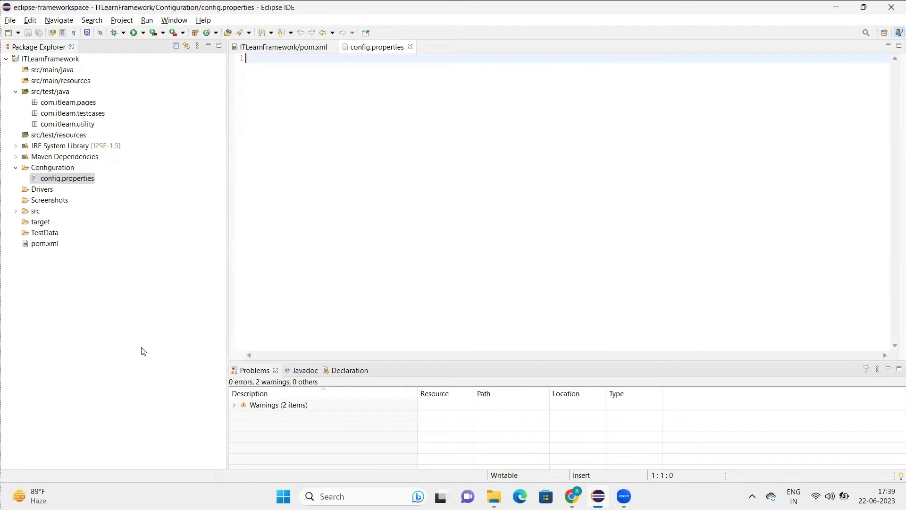
Copy the chromedriver application from C:\Program Files in File Explorer.
left_click(488, 487)
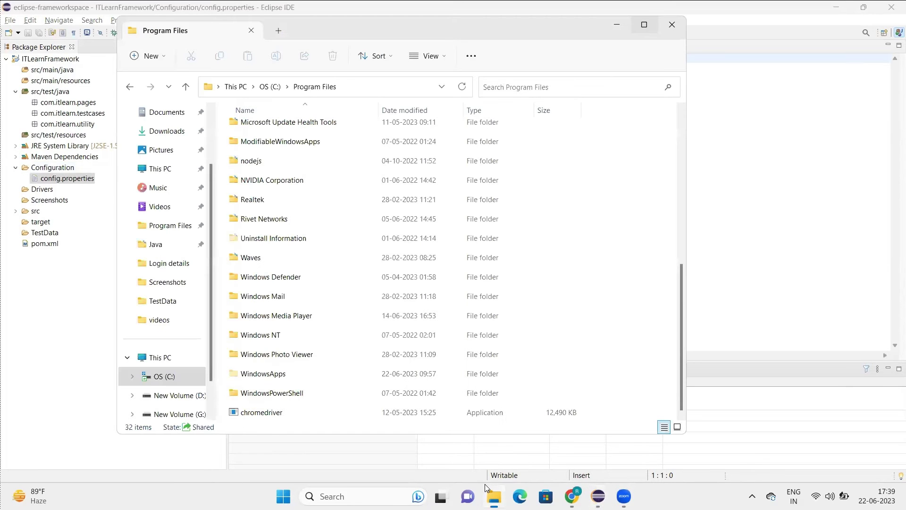
right_click(318, 414)
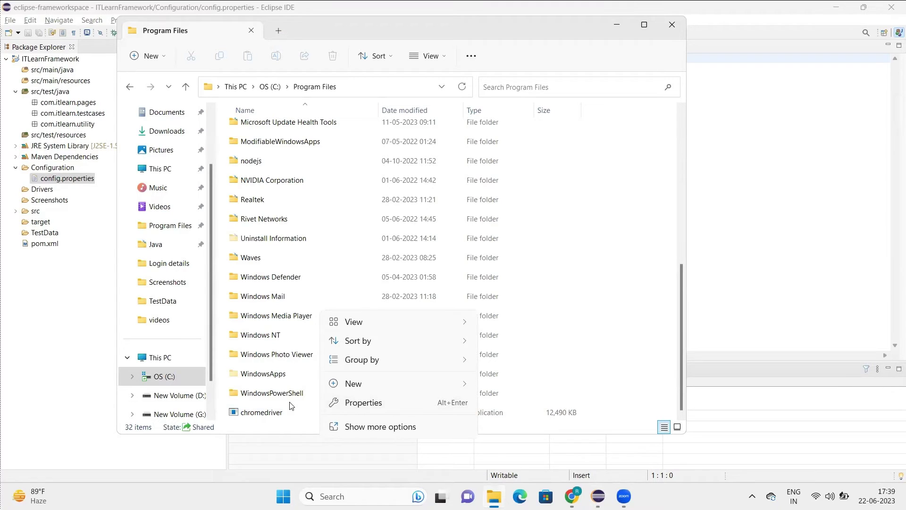
left_click(277, 414)
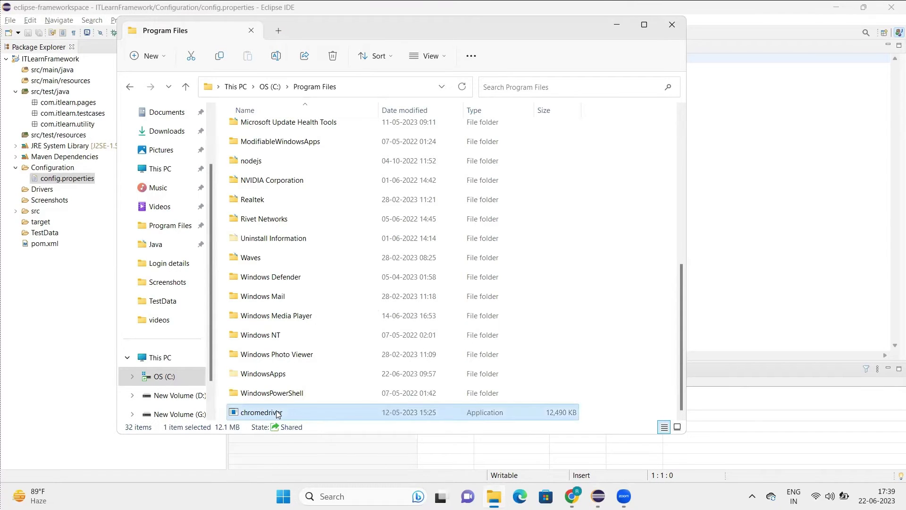
right_click(277, 414)
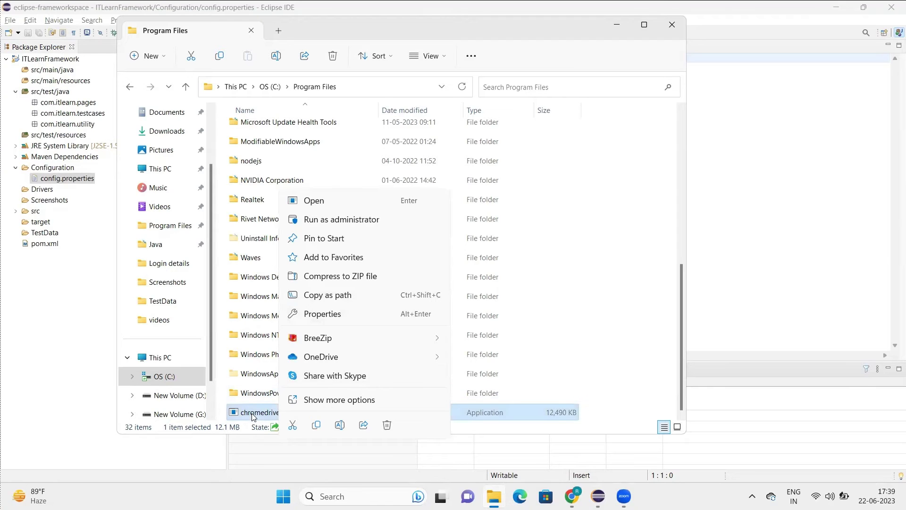
left_click(318, 426)
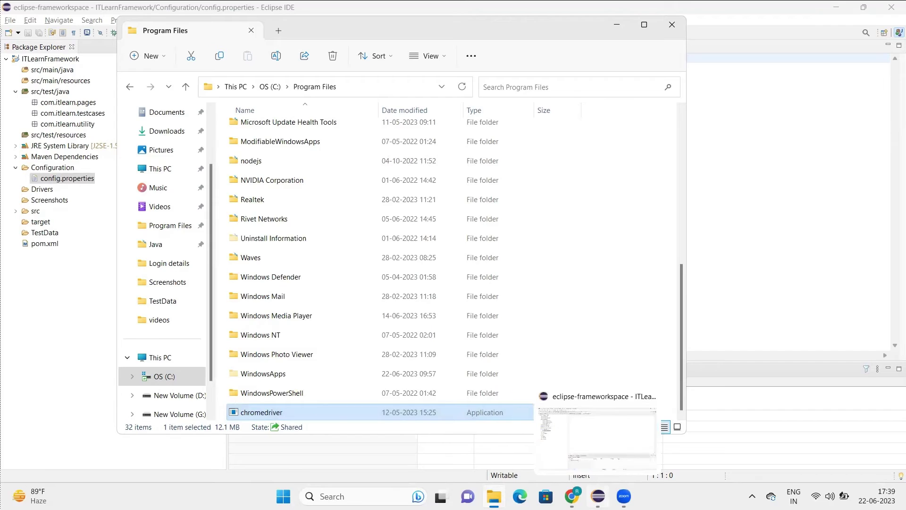
Paste chromedriver.exe into Drivers, expand it, then return to the project sheet.
left_click(598, 495)
left_click(43, 189)
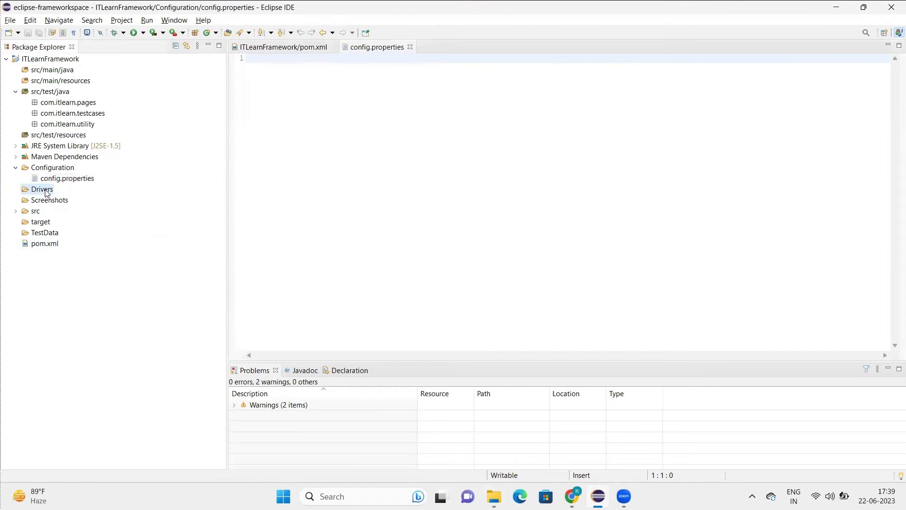
right_click(45, 193)
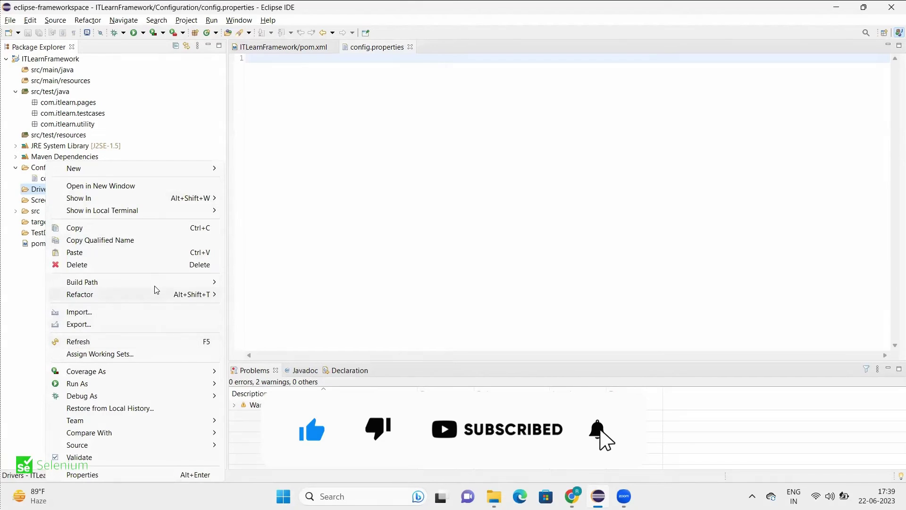
left_click(159, 252)
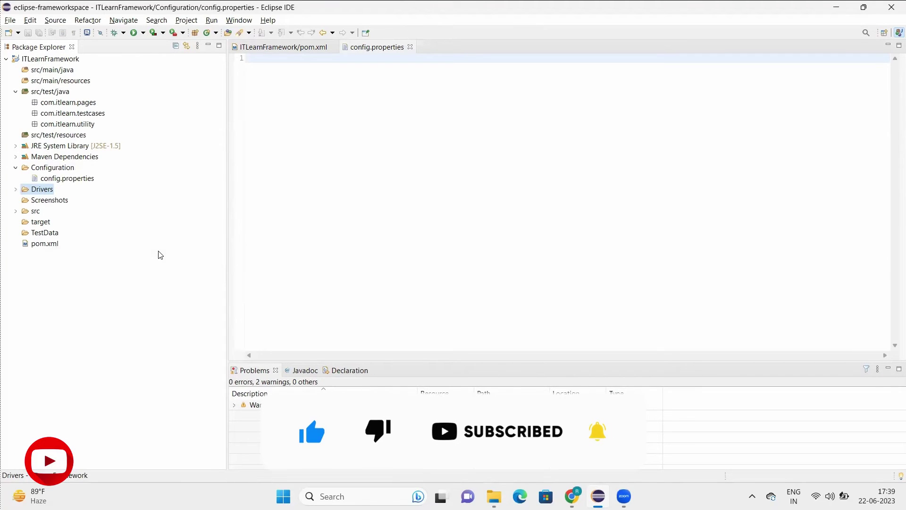
left_click(16, 190)
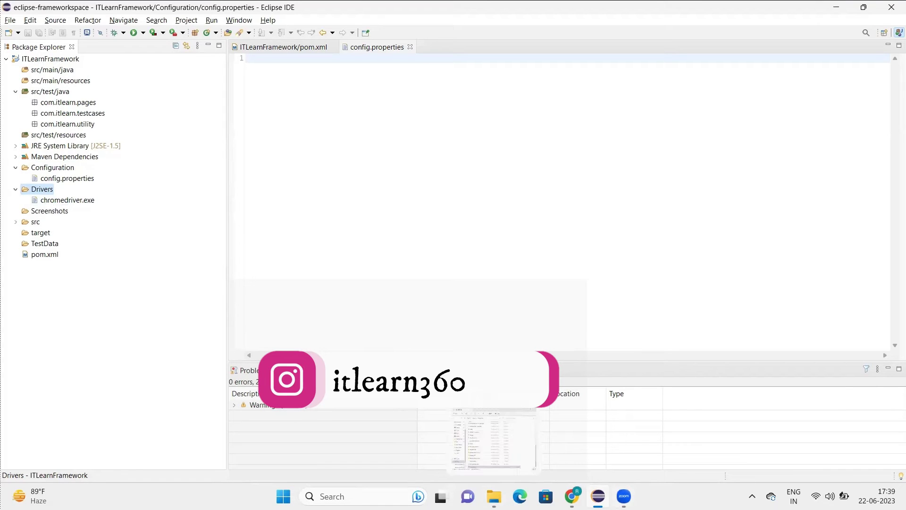
mouse_move(571, 496)
left_click(572, 442)
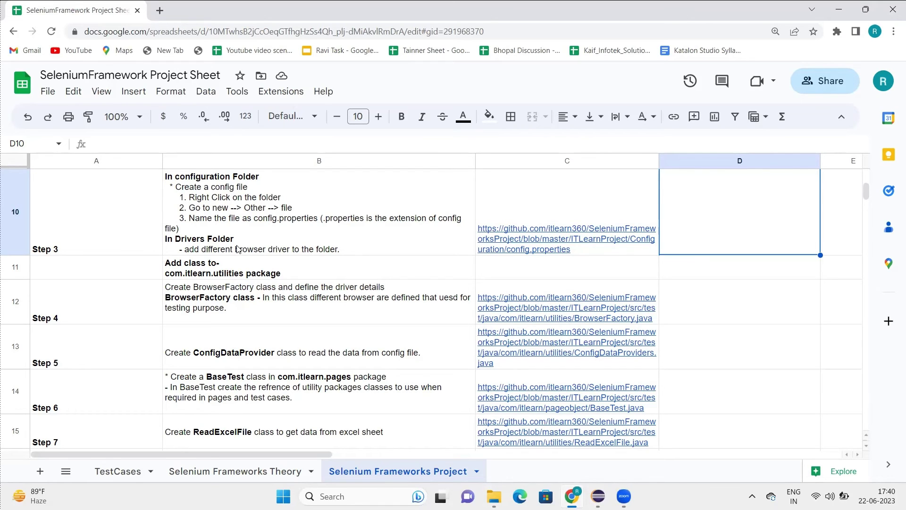
key("alt+Tab")
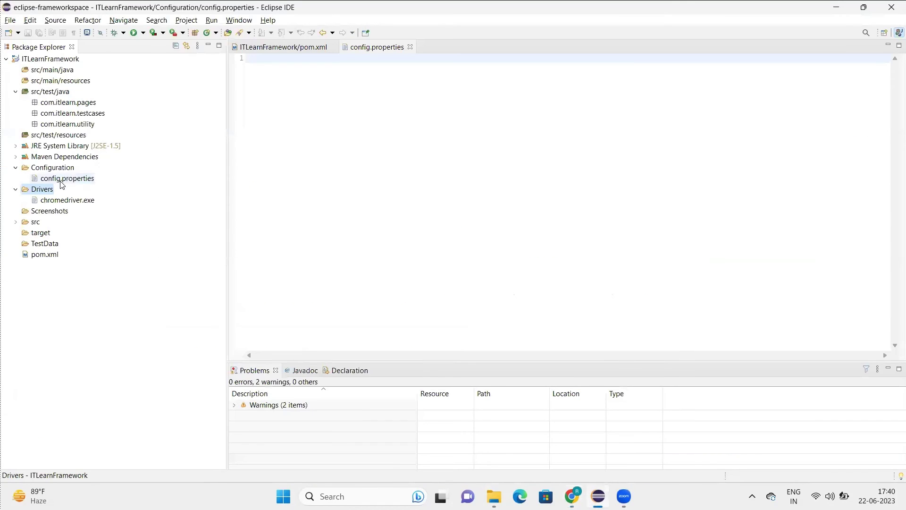